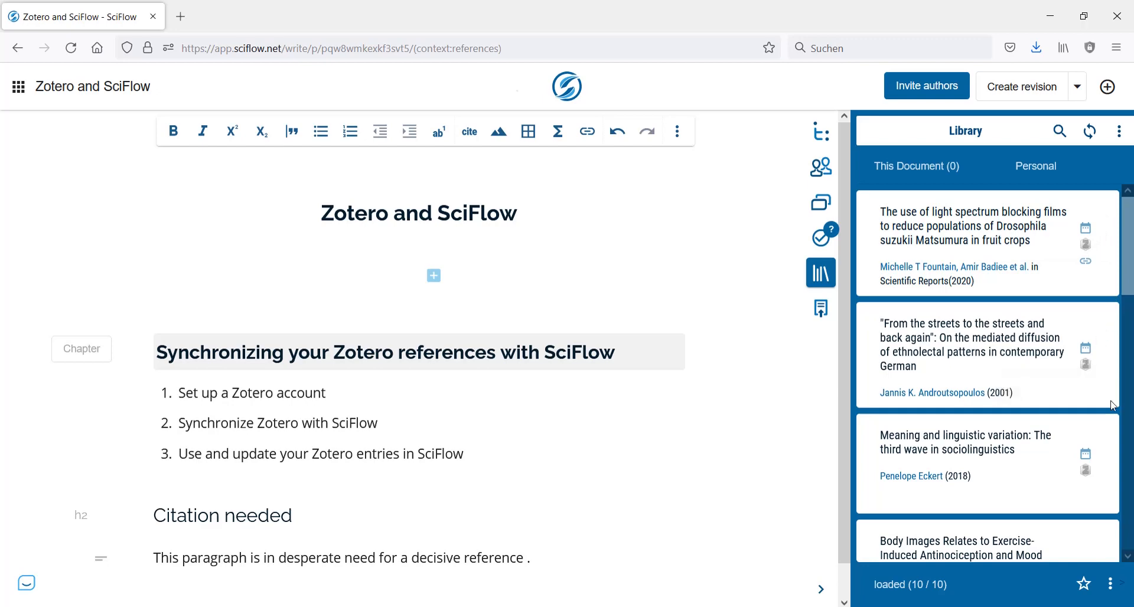
# - Cite the "From the streets to the streets and back again" reference at the end of the paragraph under "Citation needed"
pyautogui.moveTo(961, 379); pyautogui.dragTo(528, 553)
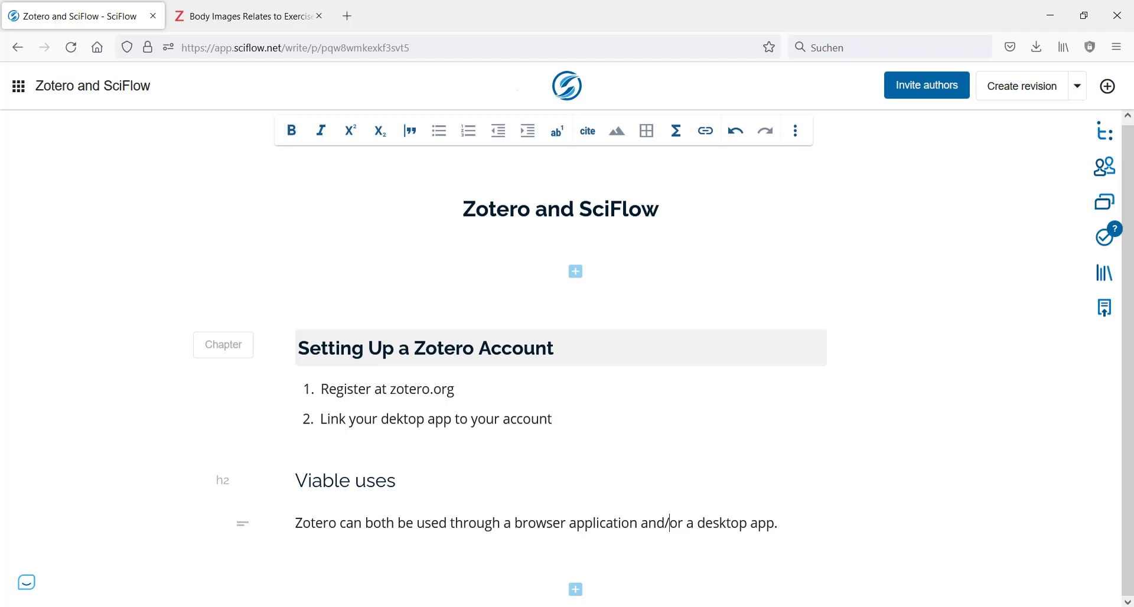
# - View the Zotero web library, then switch to the Zotero desktop app and examine its account sync preferences
pyautogui.click(285, 25)
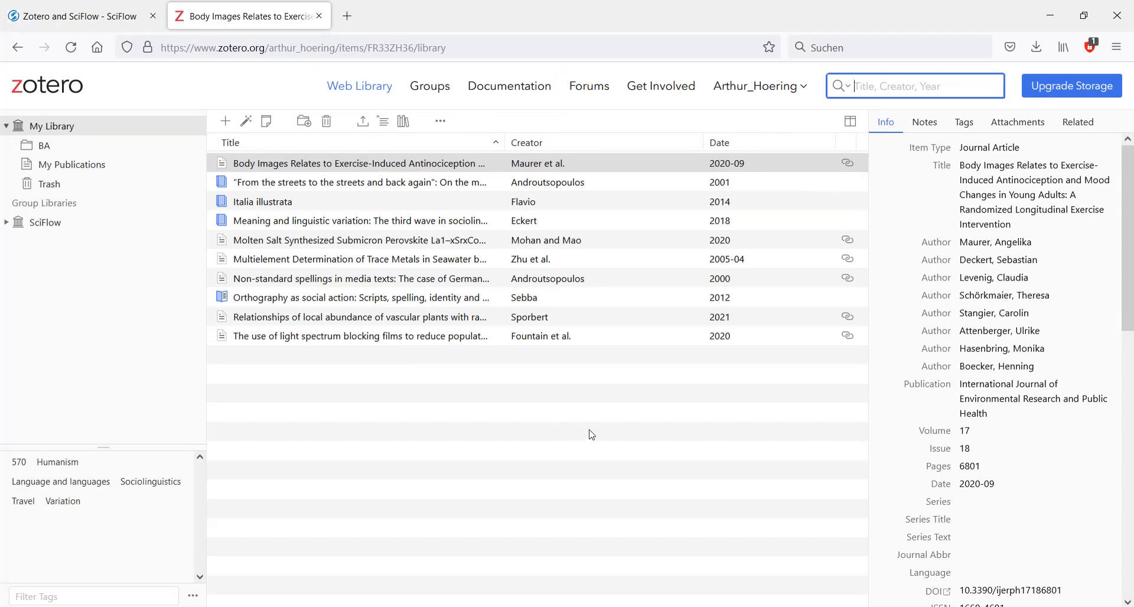
pyautogui.click(187, 606)
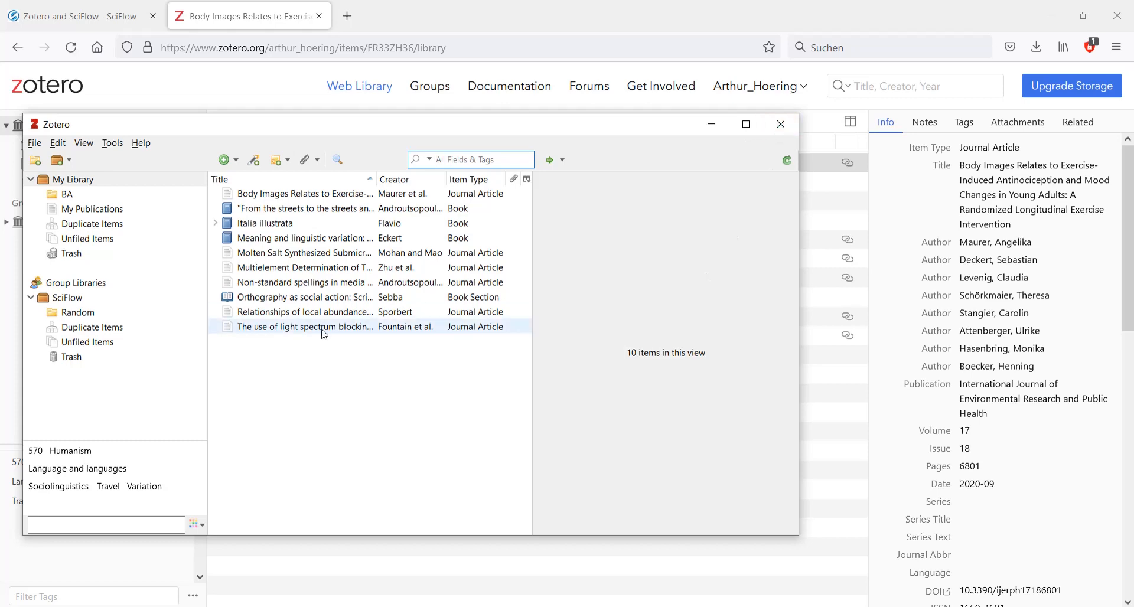
pyautogui.click(58, 144)
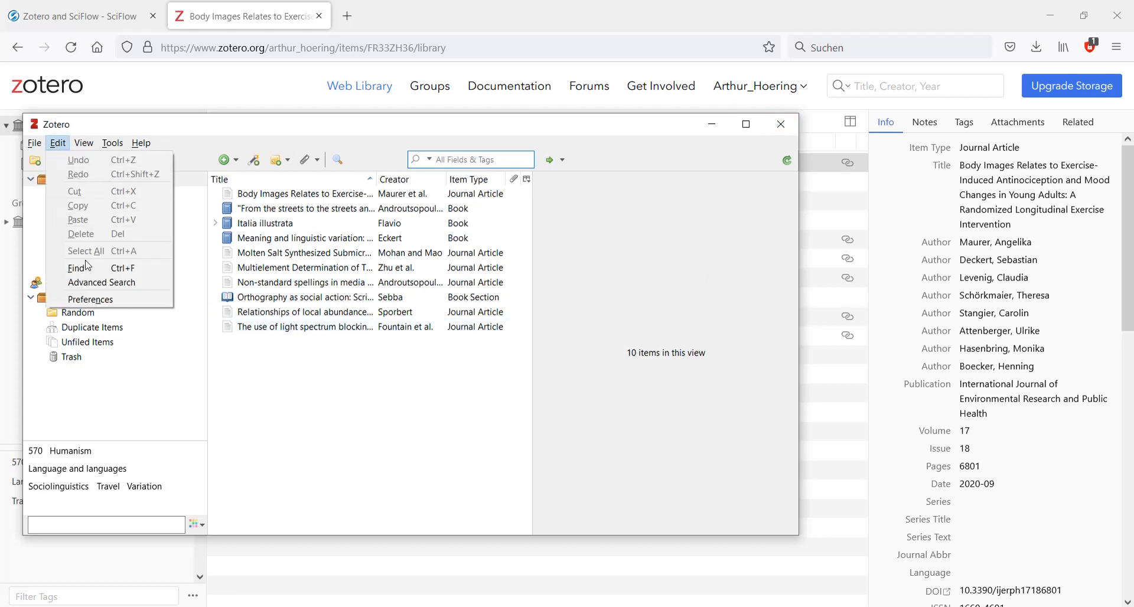
pyautogui.click(94, 299)
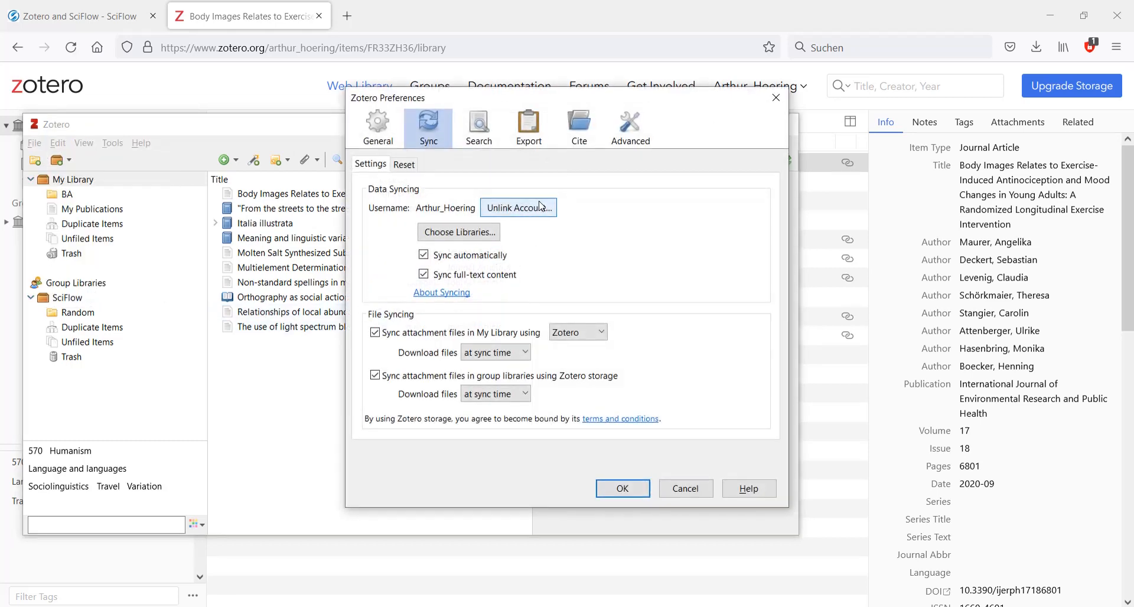
pyautogui.click(626, 488)
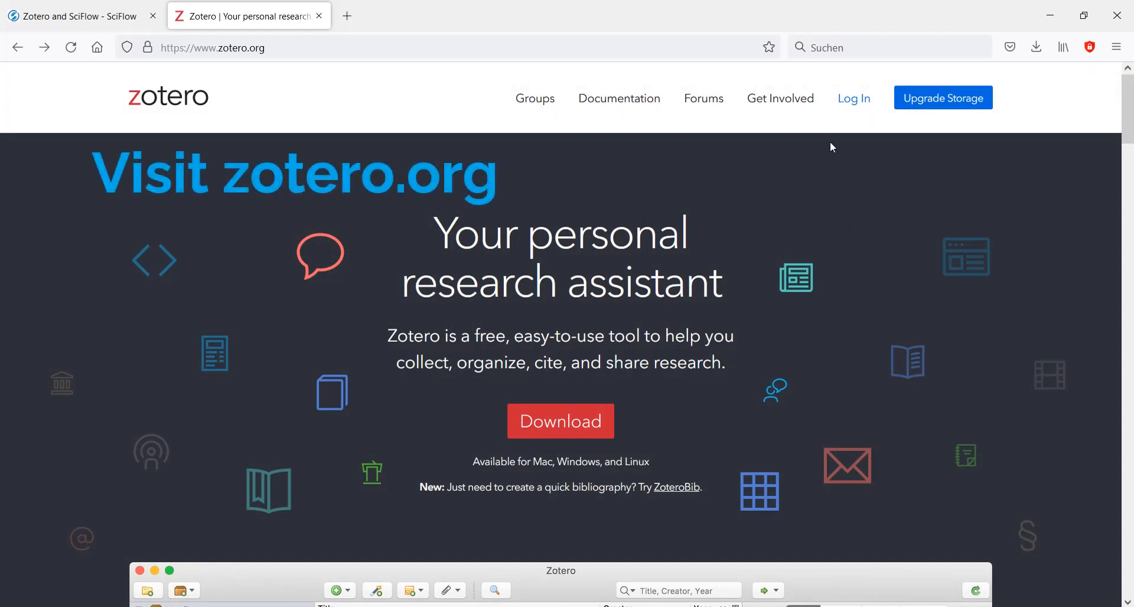
# - Open the free account registration form on zotero.org and examine the fields it requires
pyautogui.click(854, 113)
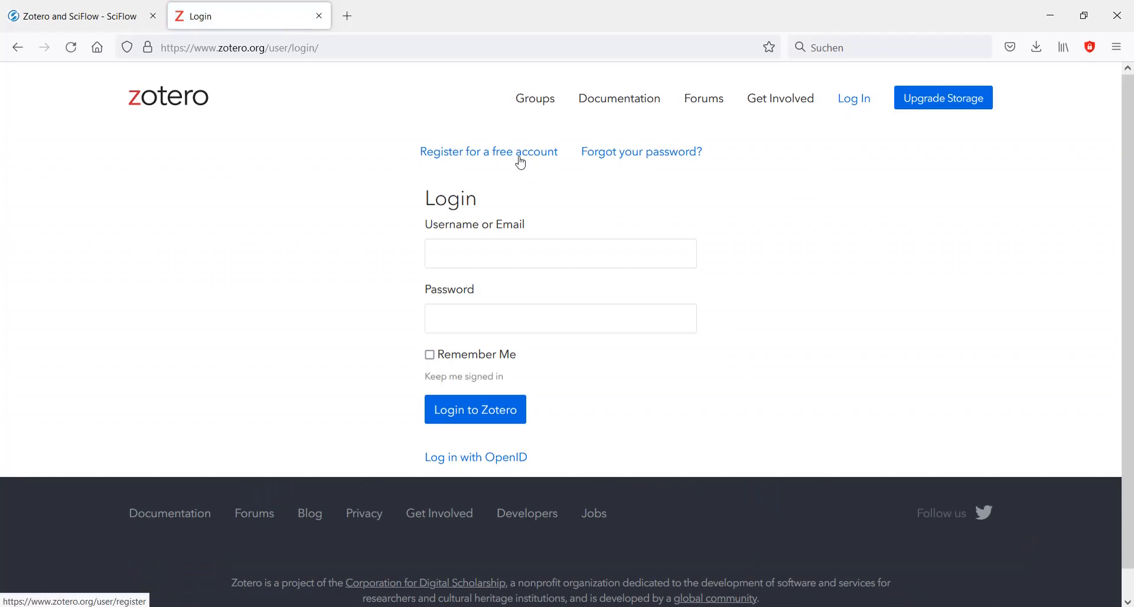
pyautogui.click(521, 164)
pyautogui.scroll(-2, 689, 261)
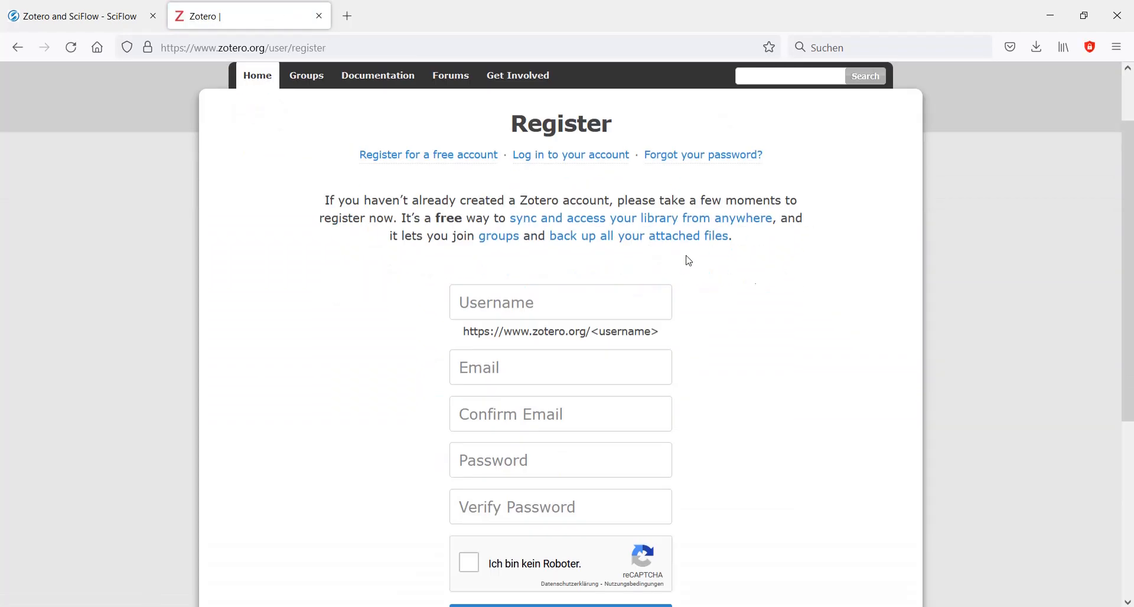
pyautogui.scroll(-2, 772, 376)
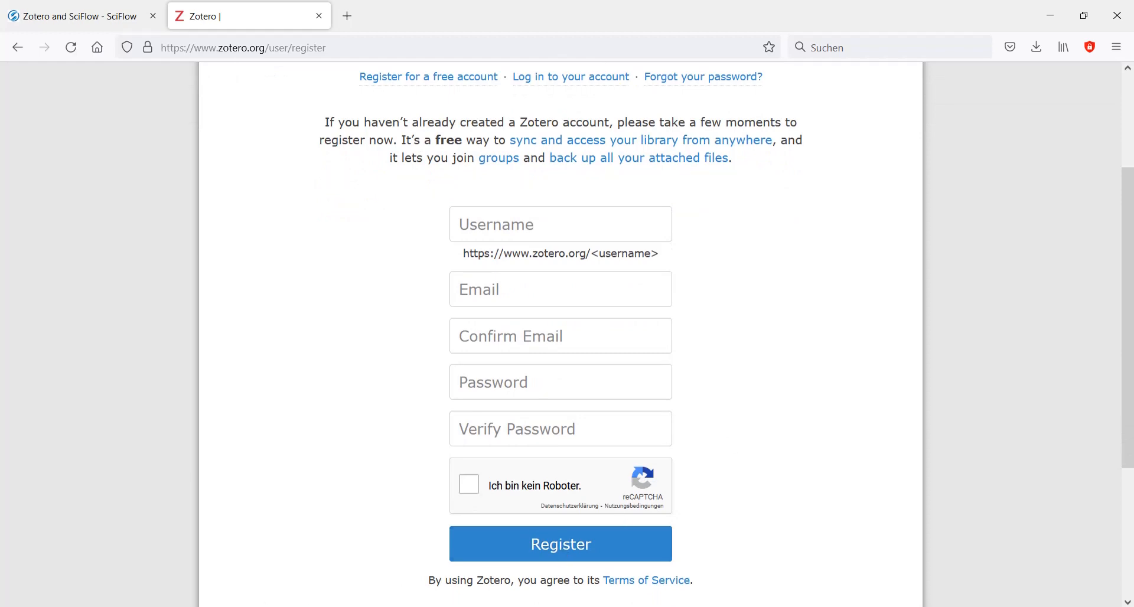
# - Link the Zotero desktop app to the online account by entering the account password in the sync preferences and setting up syncing
pyautogui.click(166, 606)
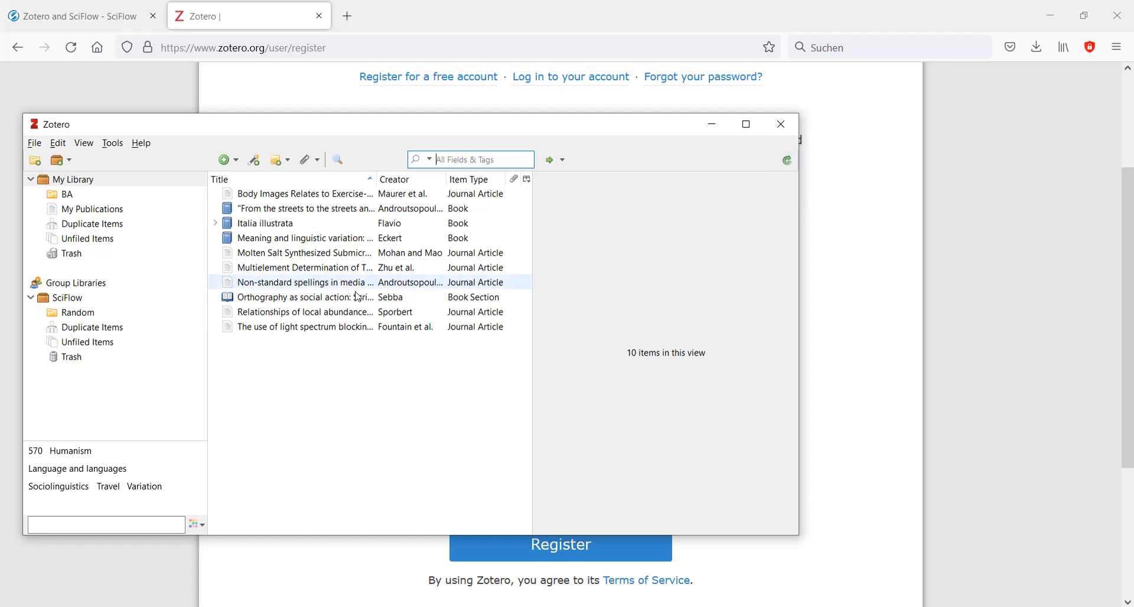
pyautogui.click(62, 149)
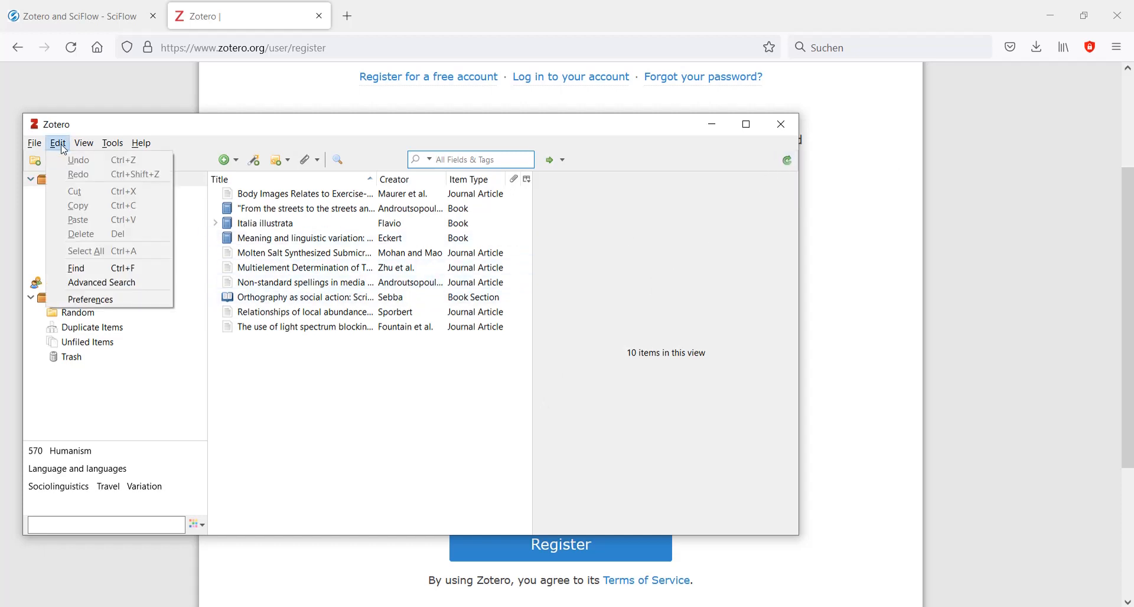
pyautogui.click(80, 295)
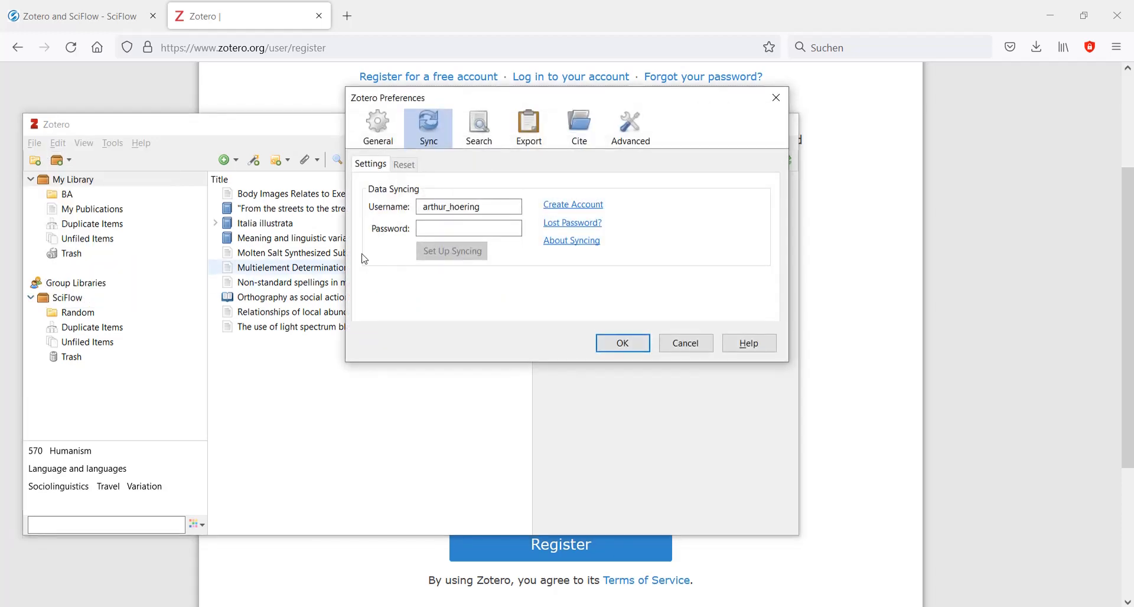
pyautogui.click(446, 228)
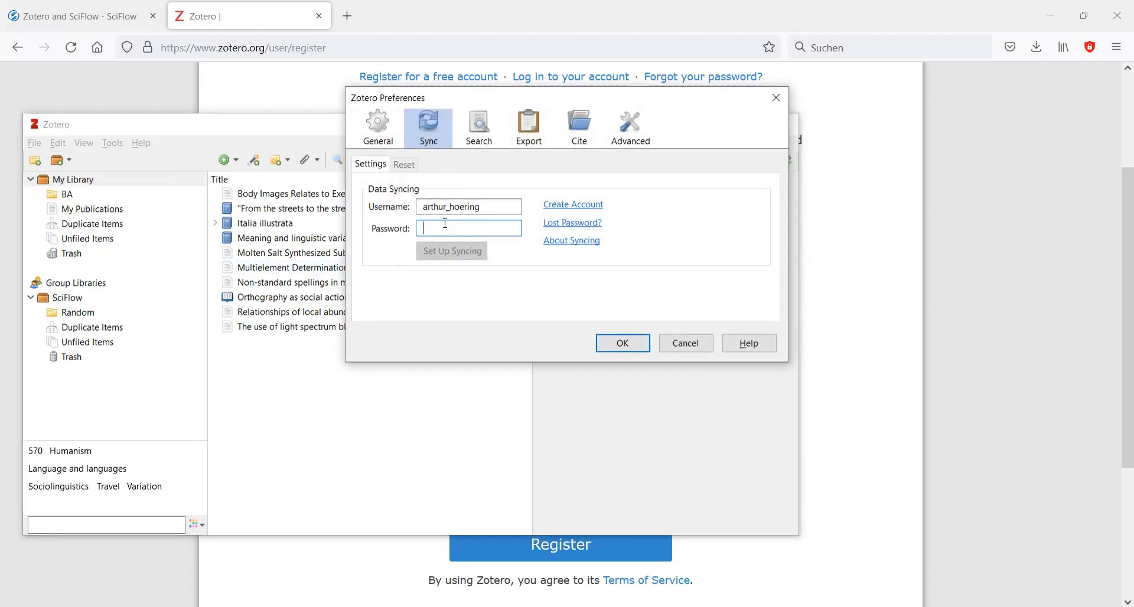
pyautogui.write('*************')
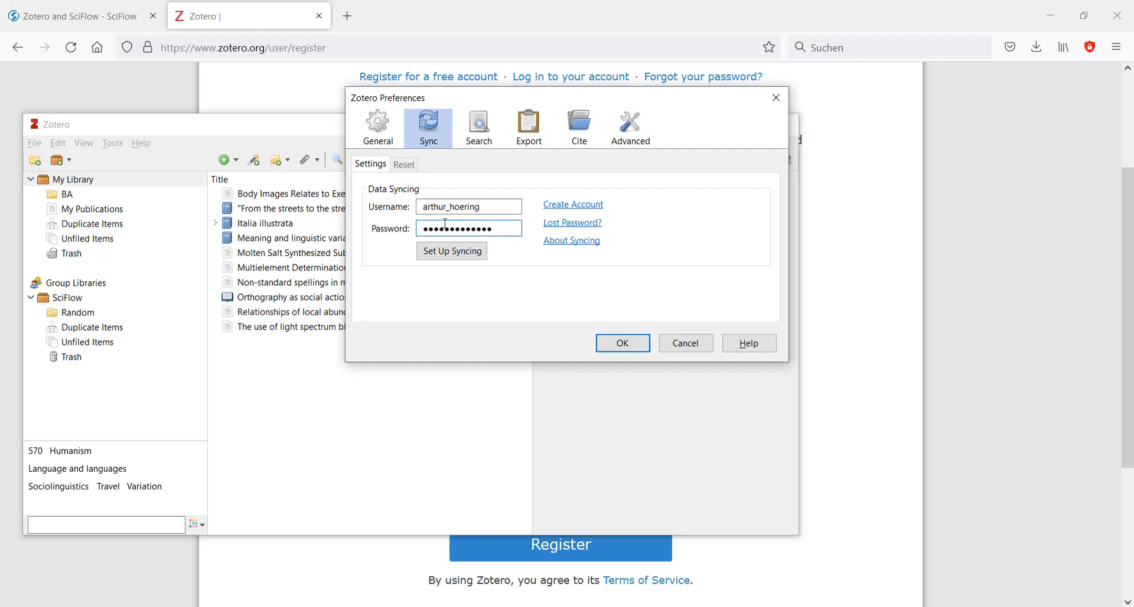
pyautogui.click(453, 252)
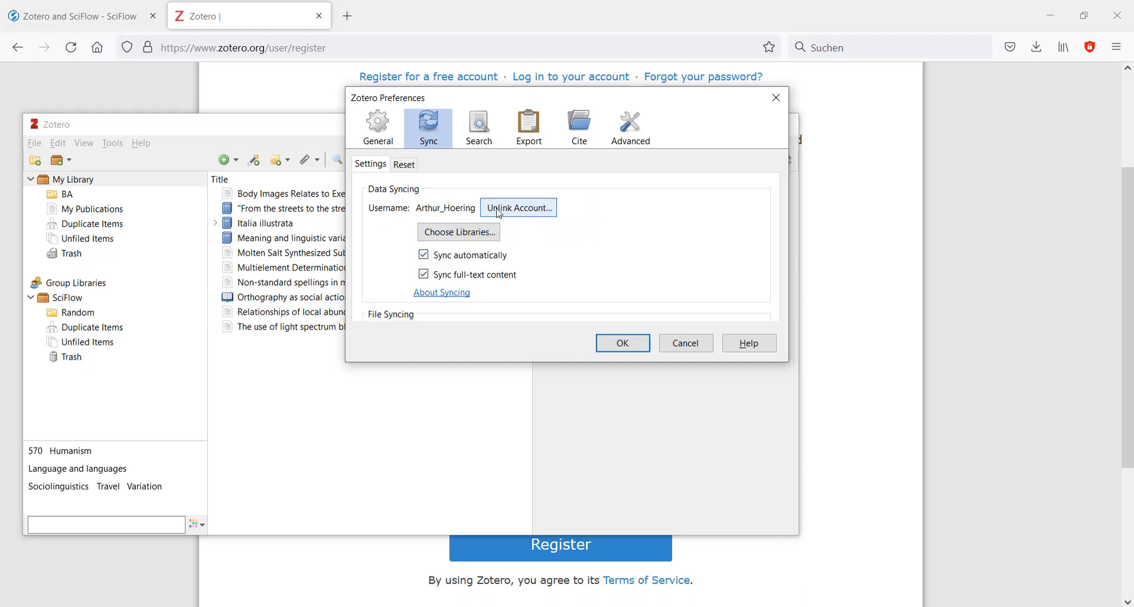
pyautogui.click(632, 342)
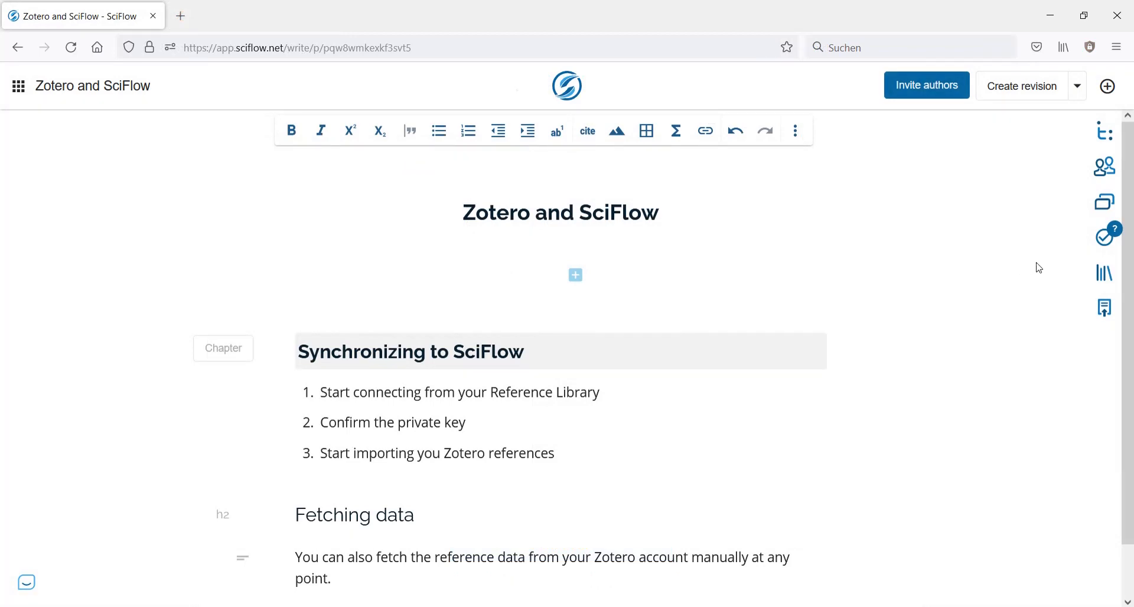
# - Start connecting the Zotero account from the SciFlow reference library
pyautogui.click(1099, 279)
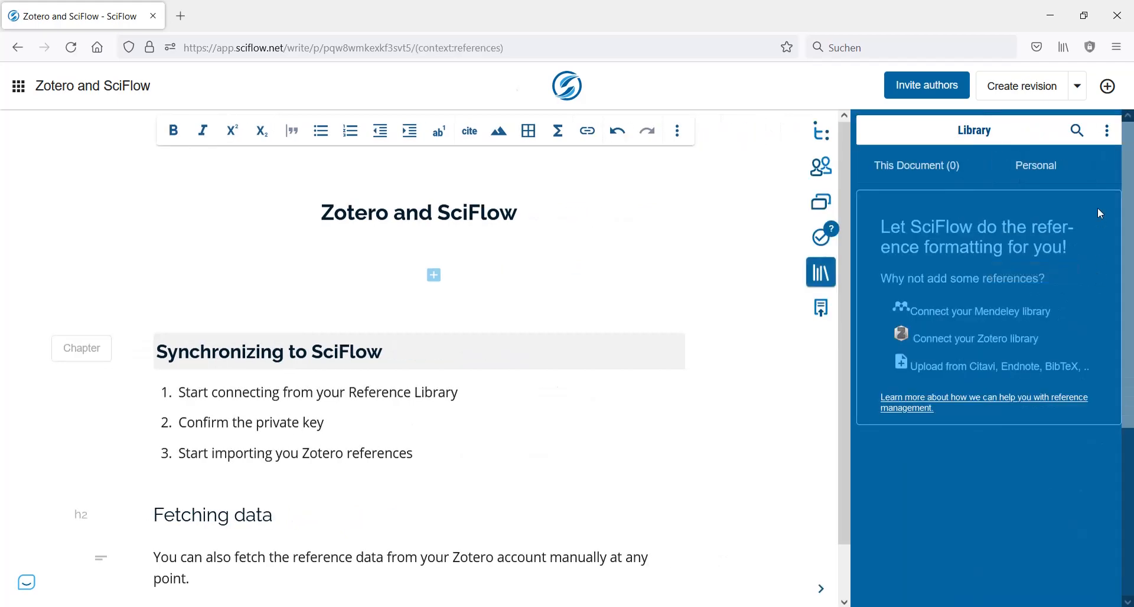
pyautogui.click(1107, 131)
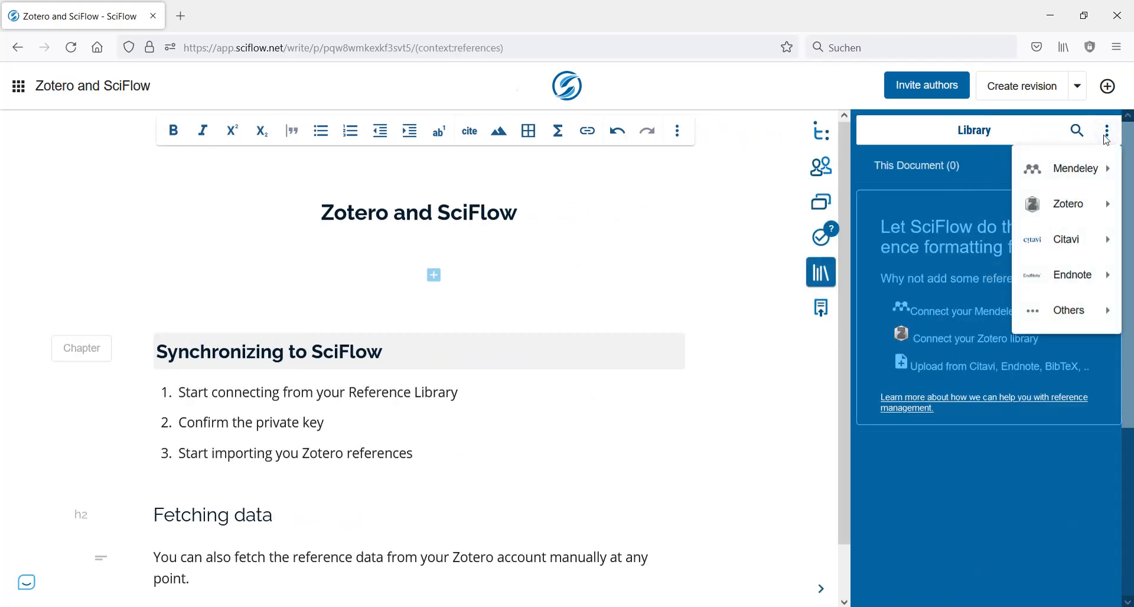
pyautogui.moveTo(1093, 204)
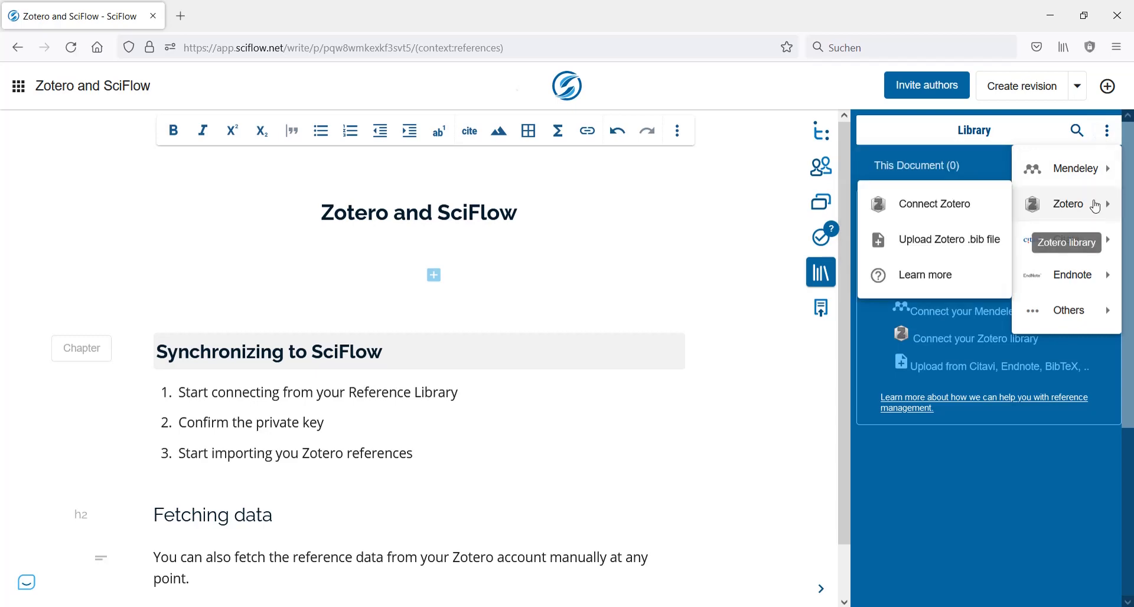
pyautogui.click(983, 204)
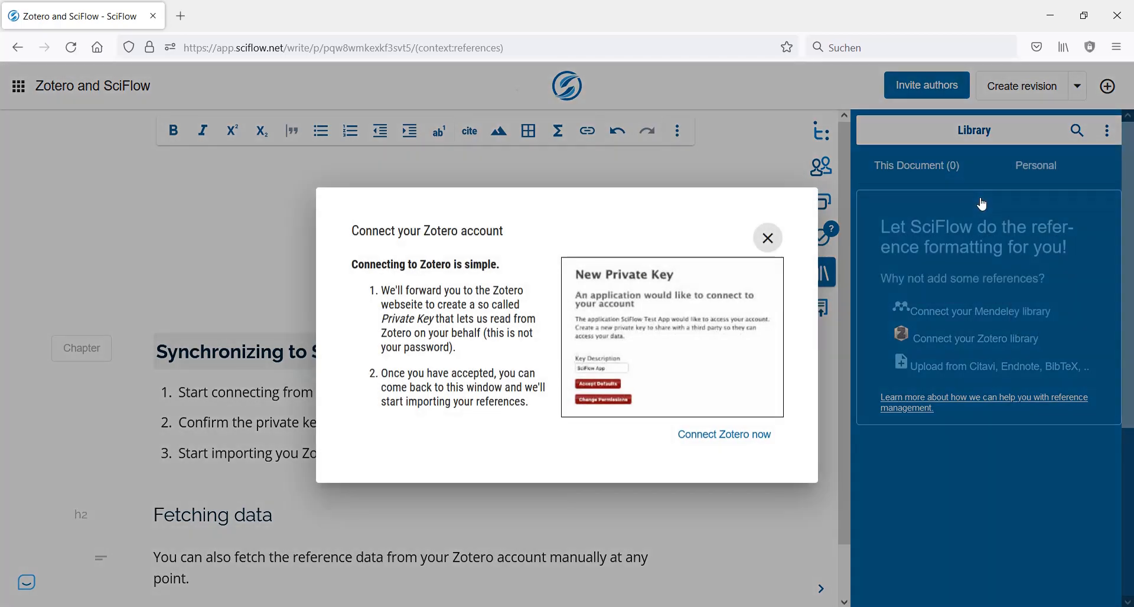
pyautogui.click(732, 442)
# - Log in to zotero.org with the account username and password
pyautogui.click(648, 258)
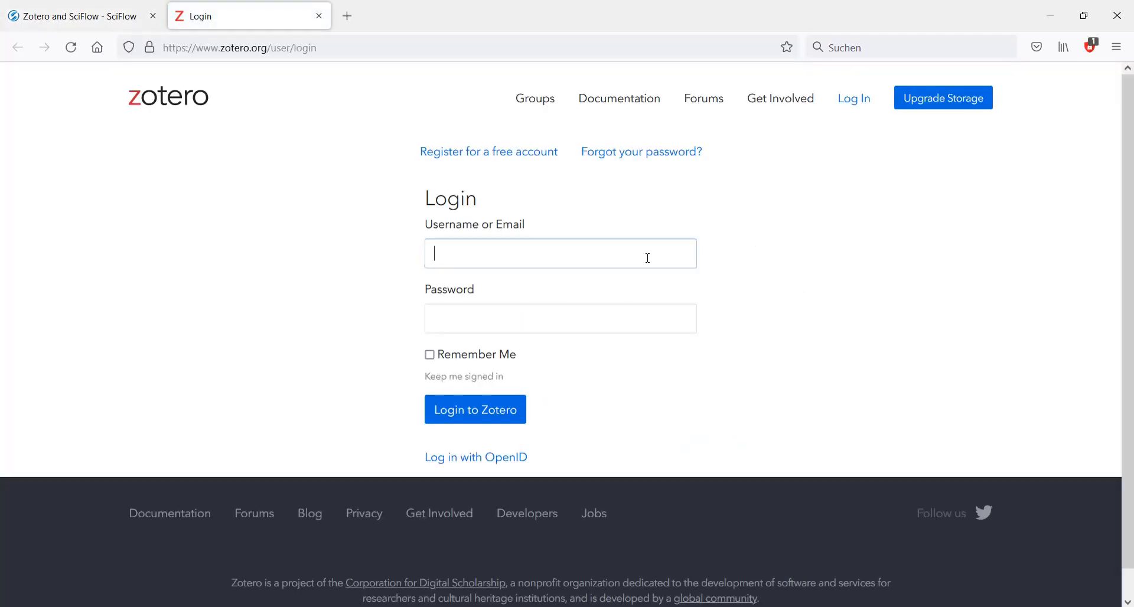
pyautogui.write('arthur_hoering')
pyautogui.press('Tab')
pyautogui.write('•')
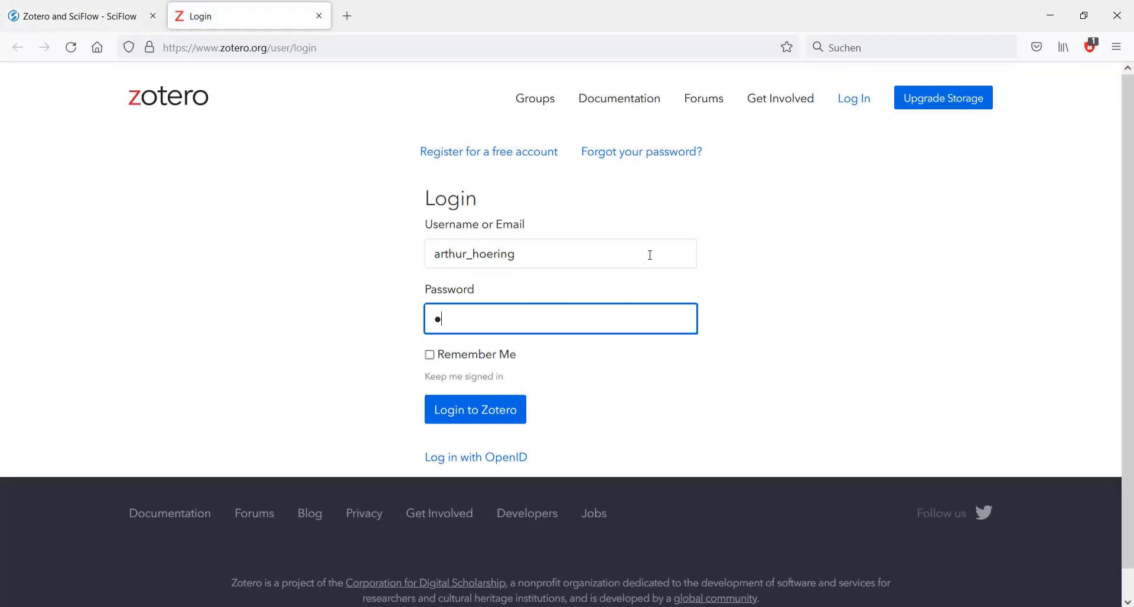
pyautogui.write('•••••••••••••')
pyautogui.press('Return')
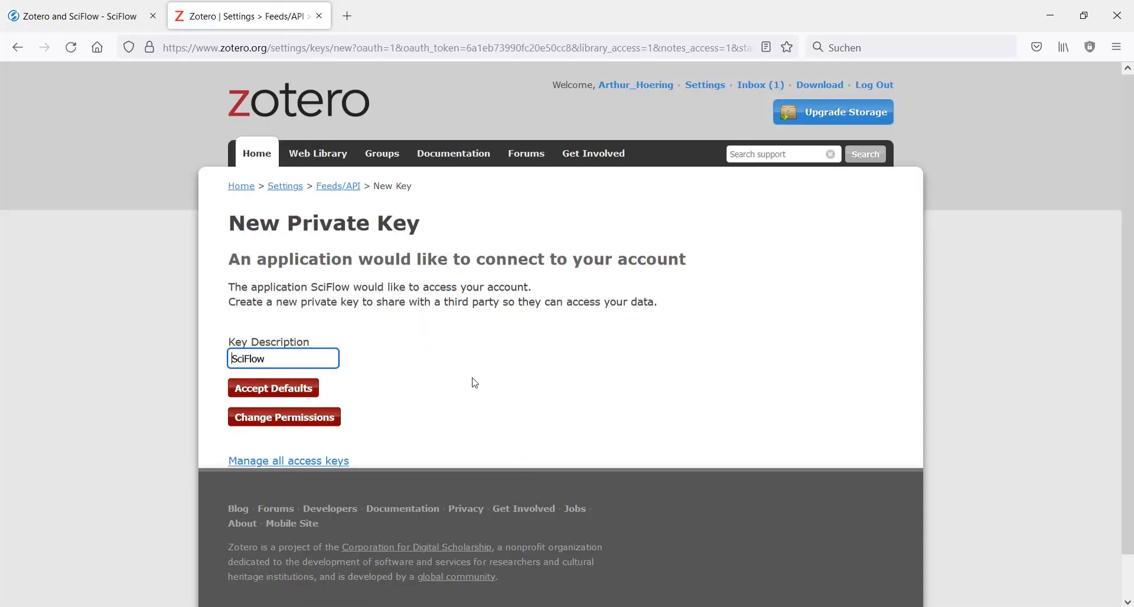
# - Accept the default private key settings for SciFlow, then import the Zotero references and show the personal library
pyautogui.click(299, 386)
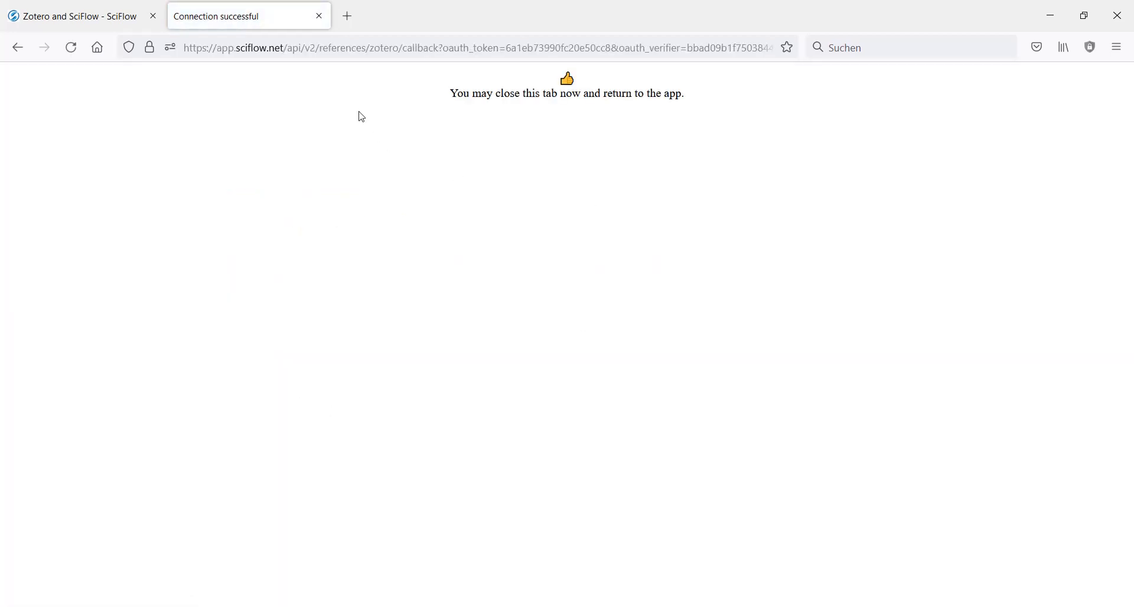
pyautogui.click(319, 16)
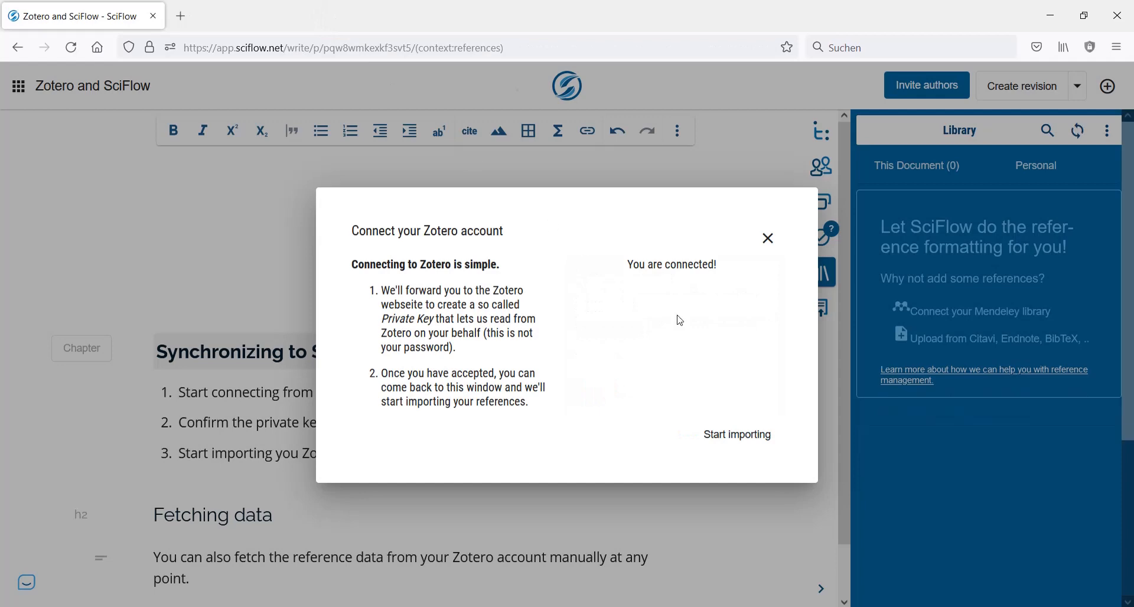
pyautogui.click(738, 436)
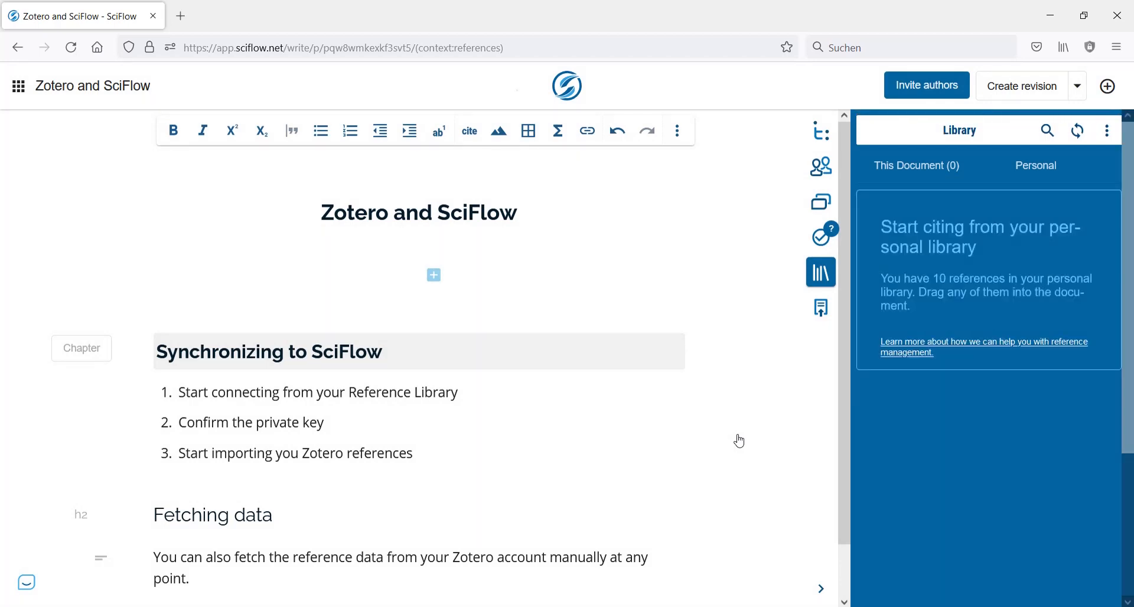
pyautogui.click(1057, 176)
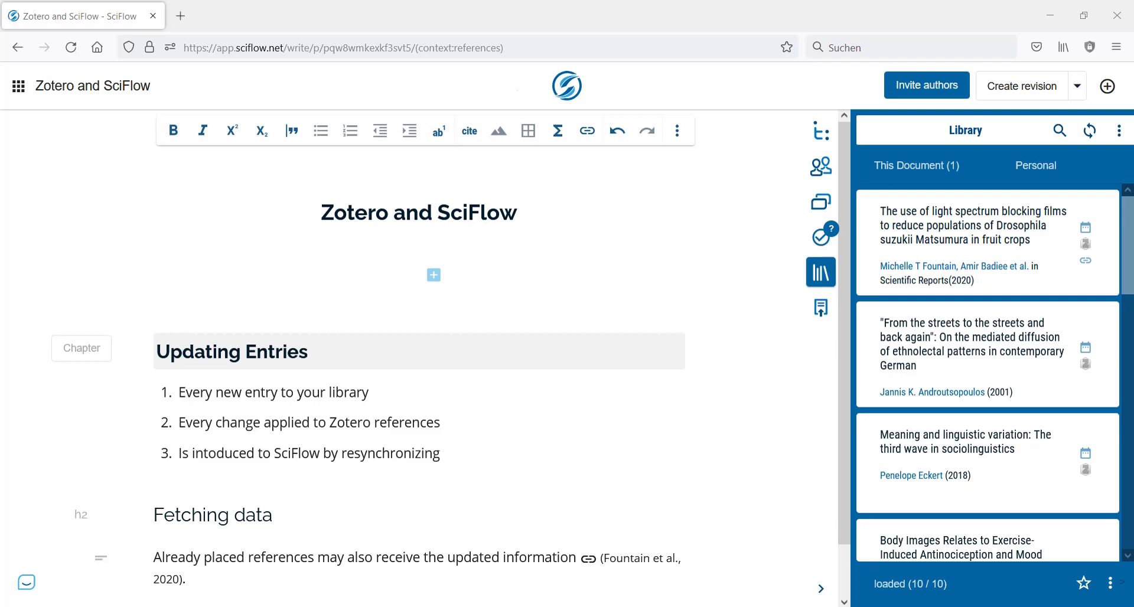
pyautogui.hotkey('alt', 'Tab')
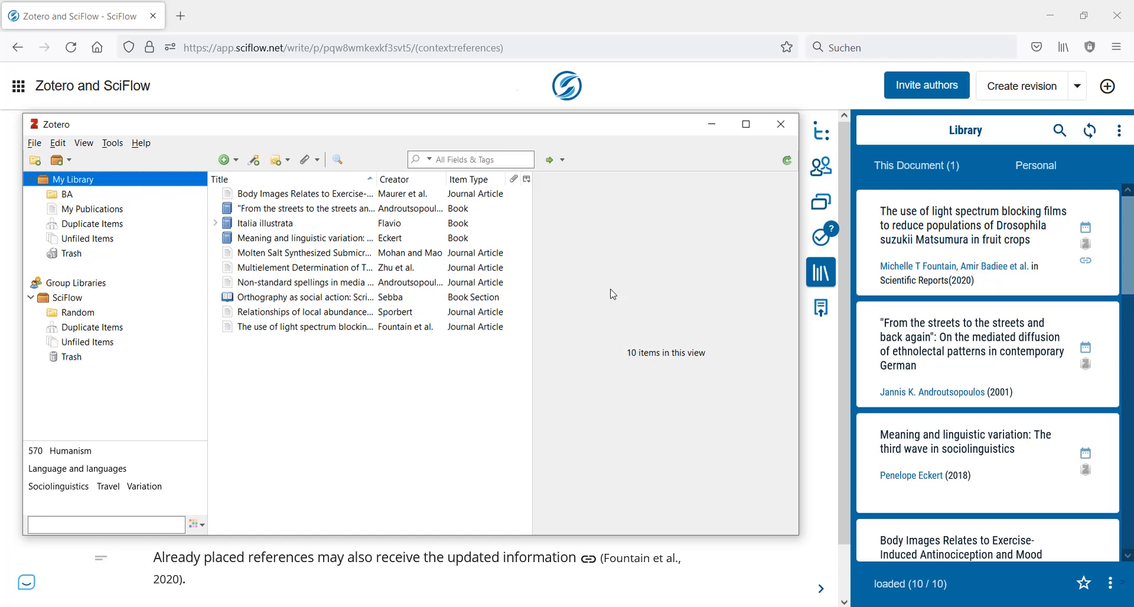
pyautogui.click(254, 160)
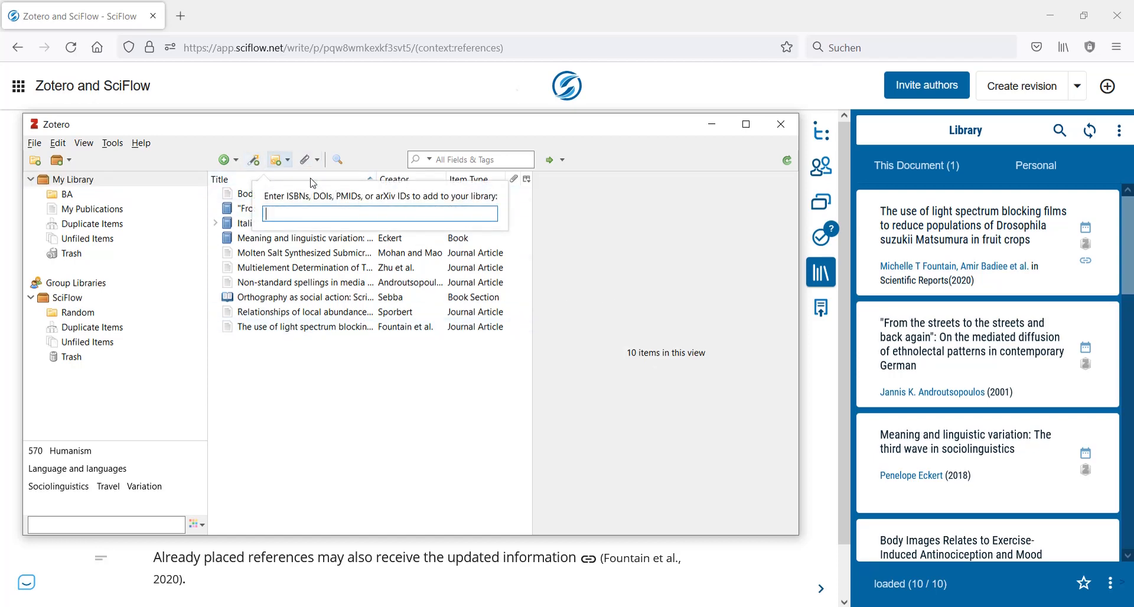
pyautogui.hotkey('ctrl', 'v')
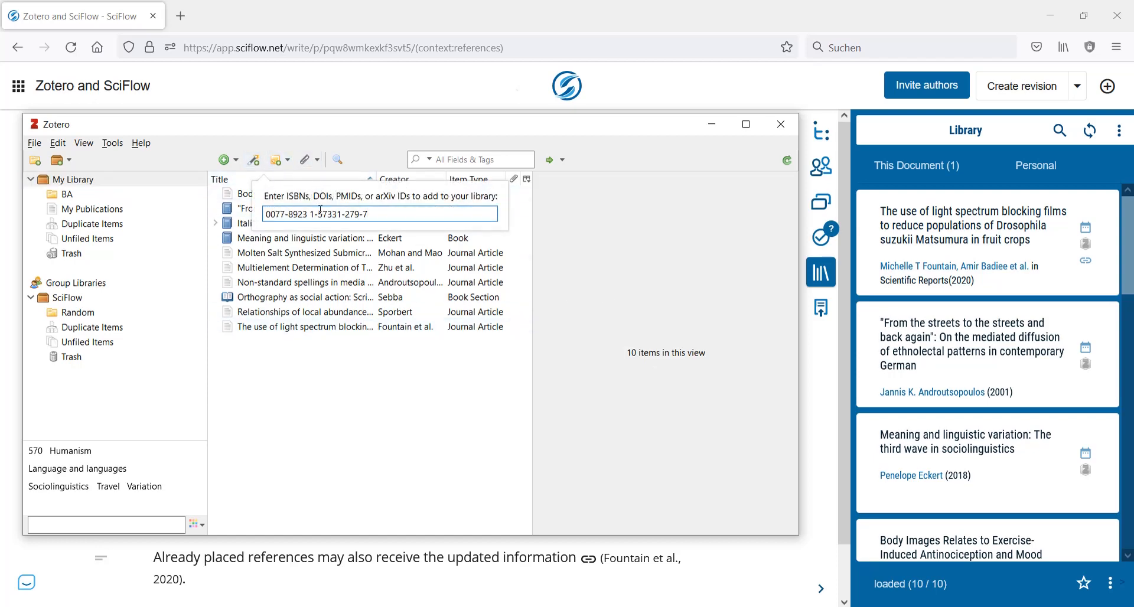
pyautogui.press('Return')
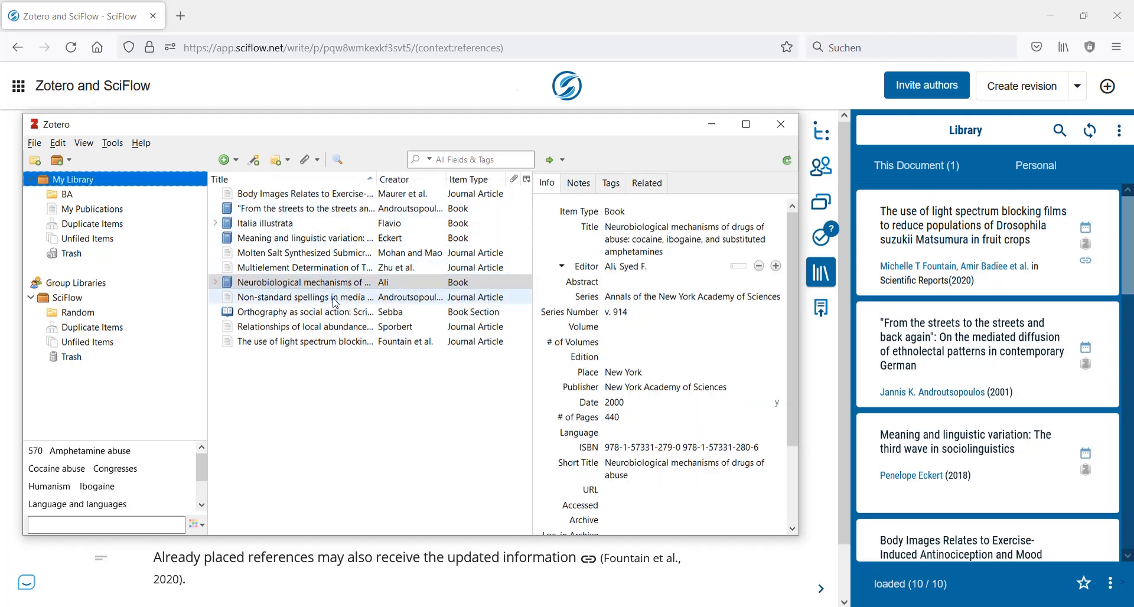
# - Insert "heavy" before "use" in the title of the light spectrum blocking films article and sync the library with zotero.org
pyautogui.click(320, 344)
pyautogui.click(624, 230)
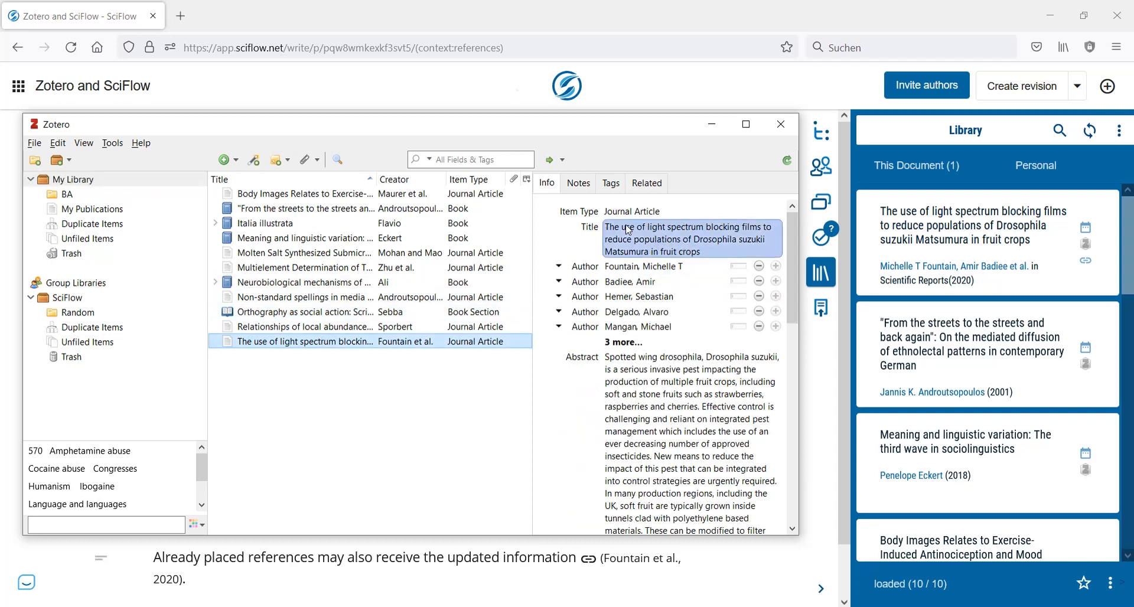
pyautogui.click(623, 229)
pyautogui.write('heavy')
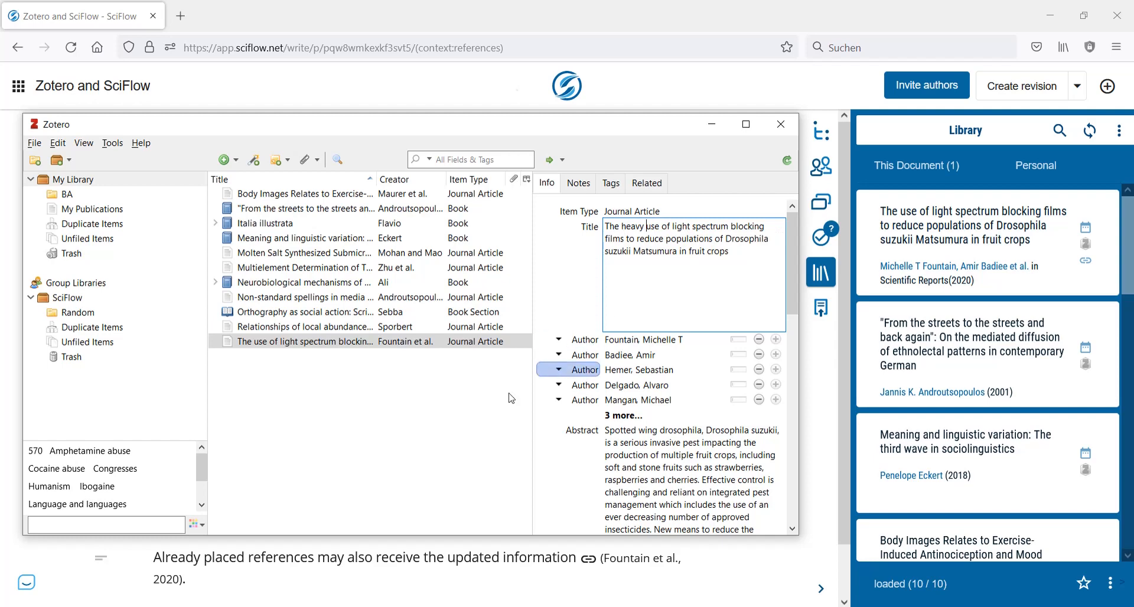
pyautogui.click(476, 400)
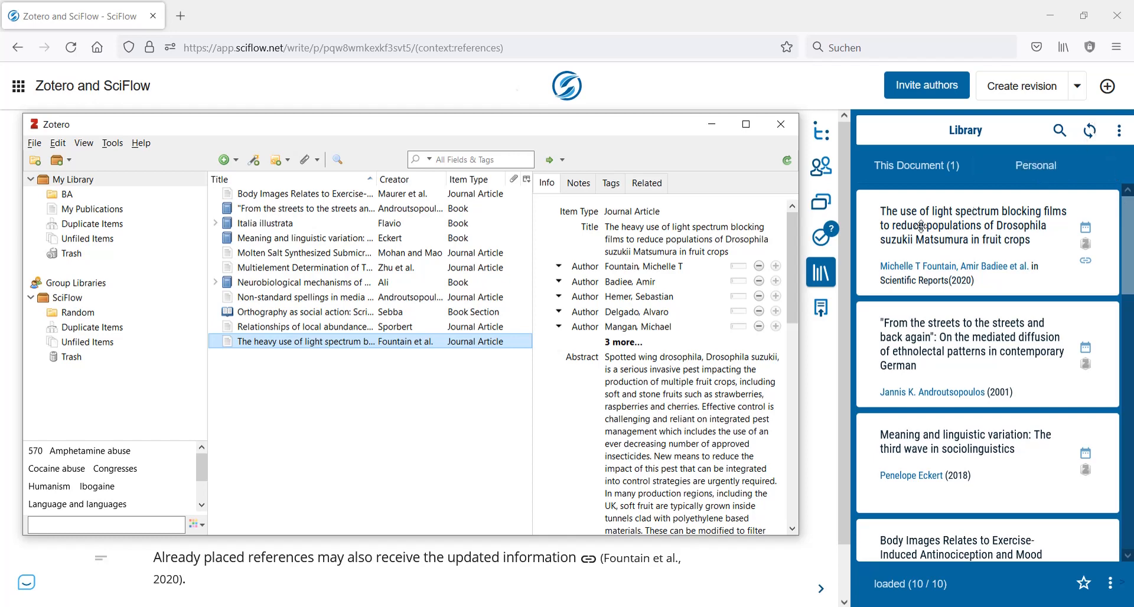
pyautogui.click(787, 160)
# - Synchronize the connected apps in SciFlow, then refresh the light spectrum blocking films reference already placed in this document
pyautogui.click(1087, 129)
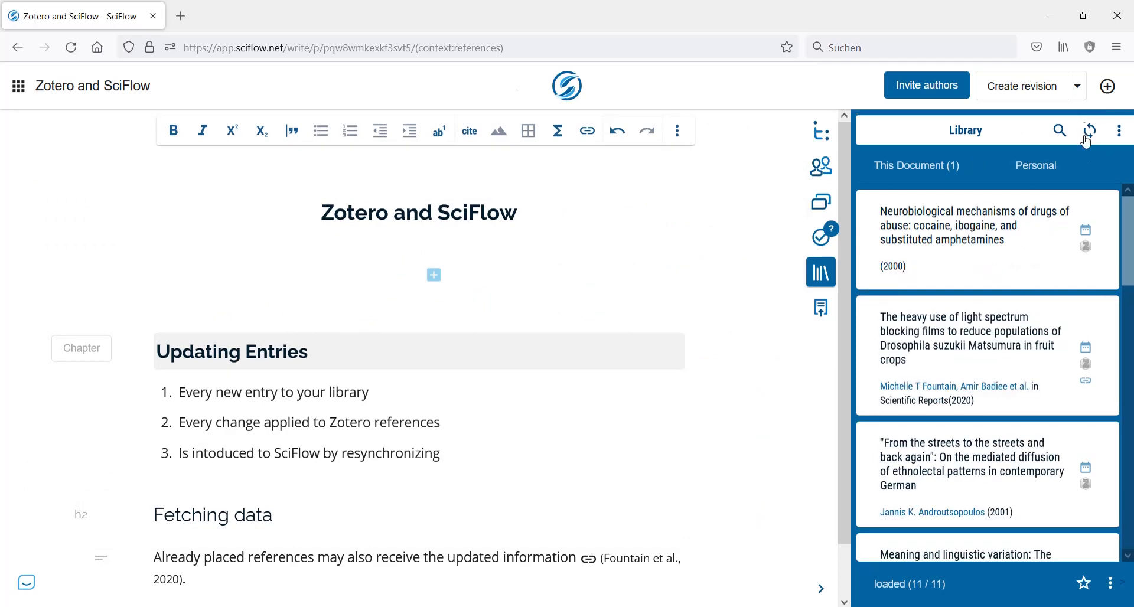
pyautogui.click(931, 172)
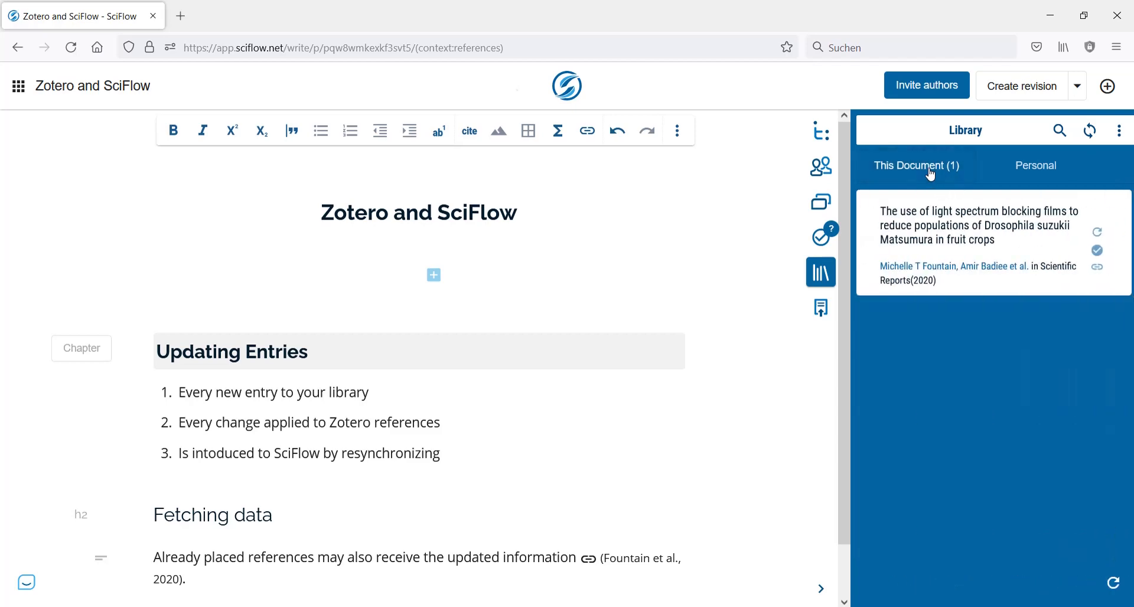
pyautogui.click(1099, 239)
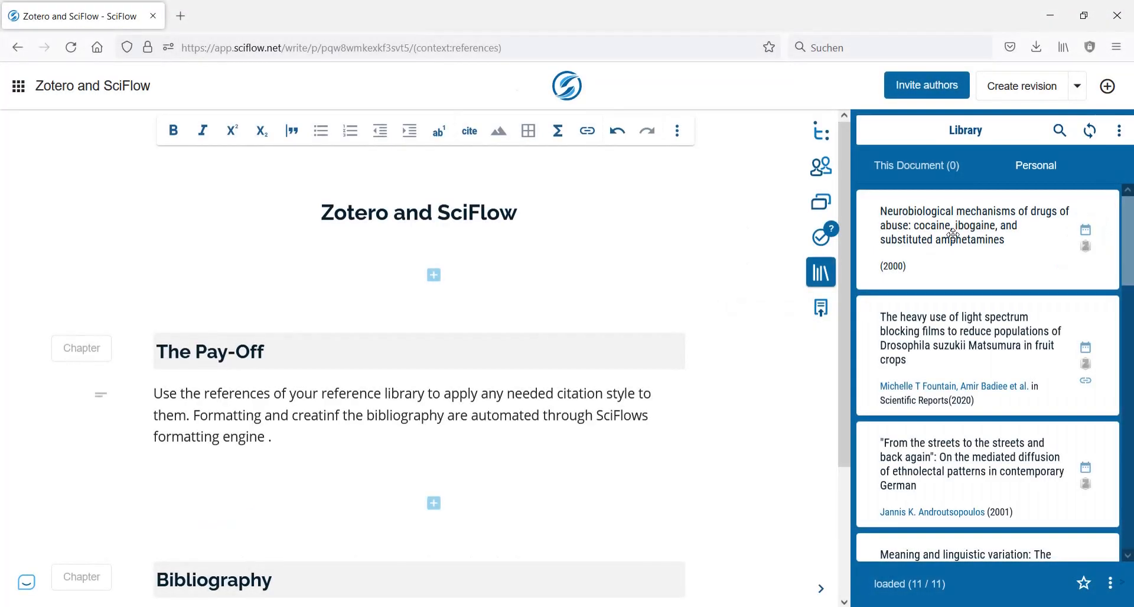
# - Cite the "Neurobiological mechanisms of drugs of abuse" reference after "formatting engine" in the chapter "The Pay-Off"
pyautogui.moveTo(929, 256); pyautogui.dragTo(268, 439)
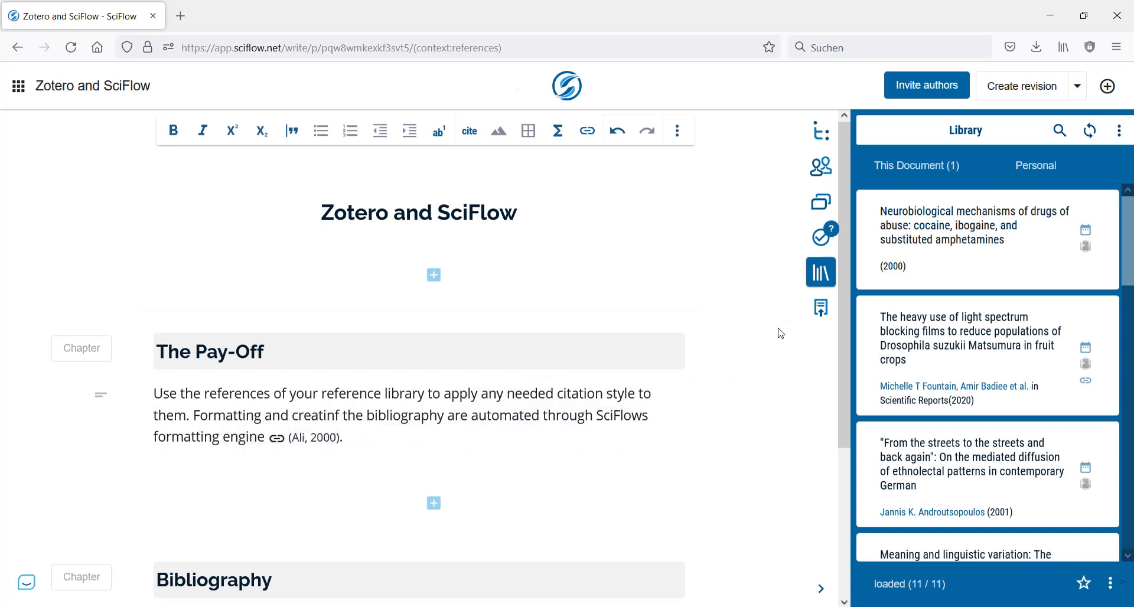
# - Look through the citation styles offered for publishing the document, leaving apa selected
pyautogui.click(810, 315)
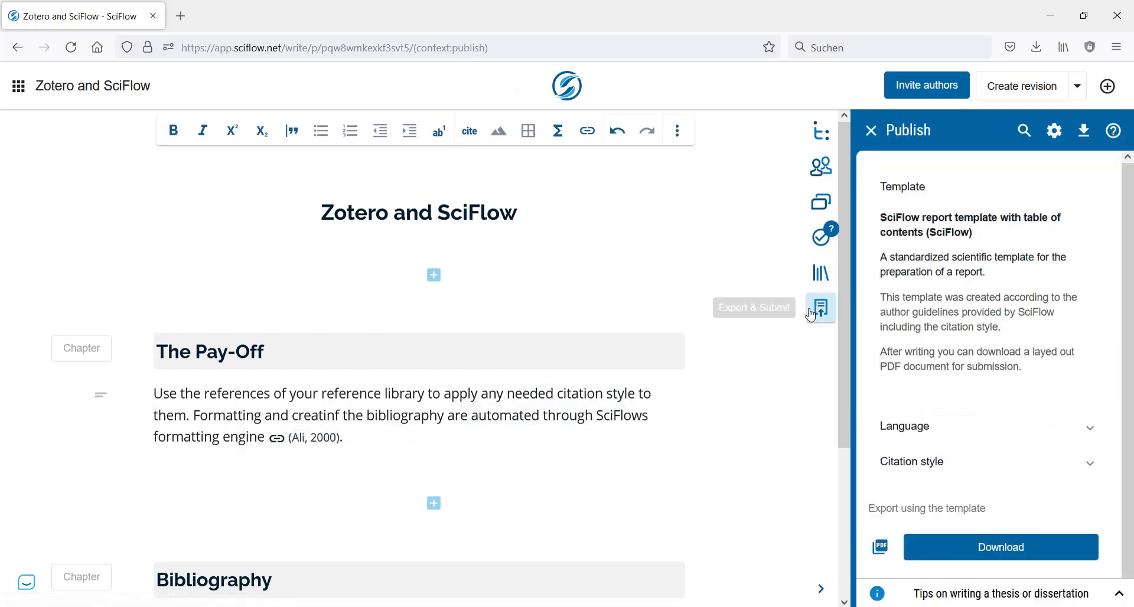
pyautogui.click(1104, 469)
pyautogui.click(1079, 533)
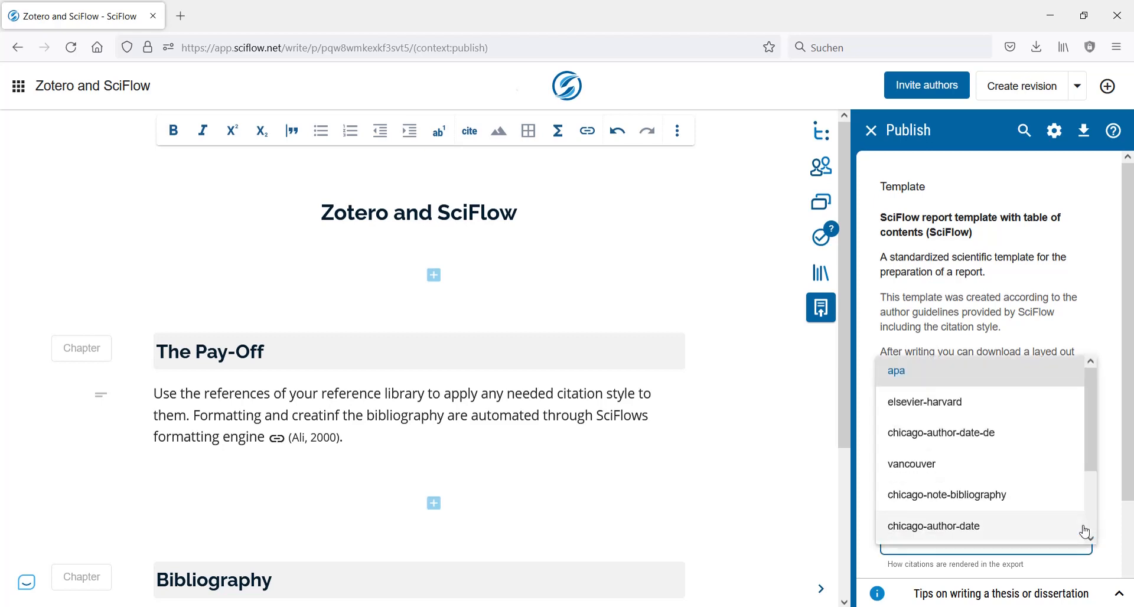
pyautogui.click(1105, 514)
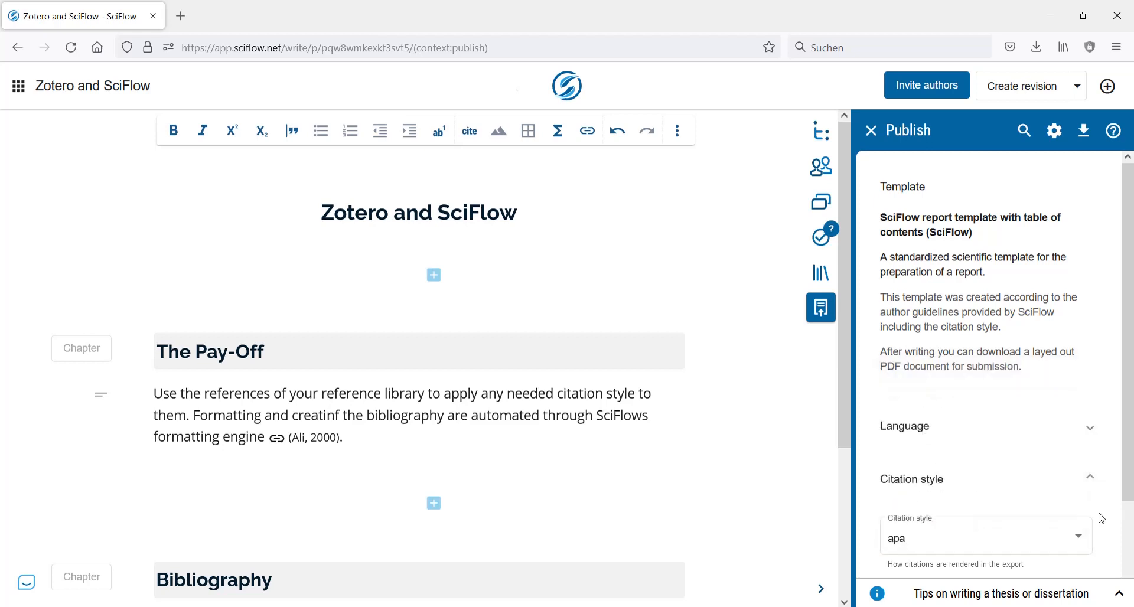
pyautogui.click(1090, 479)
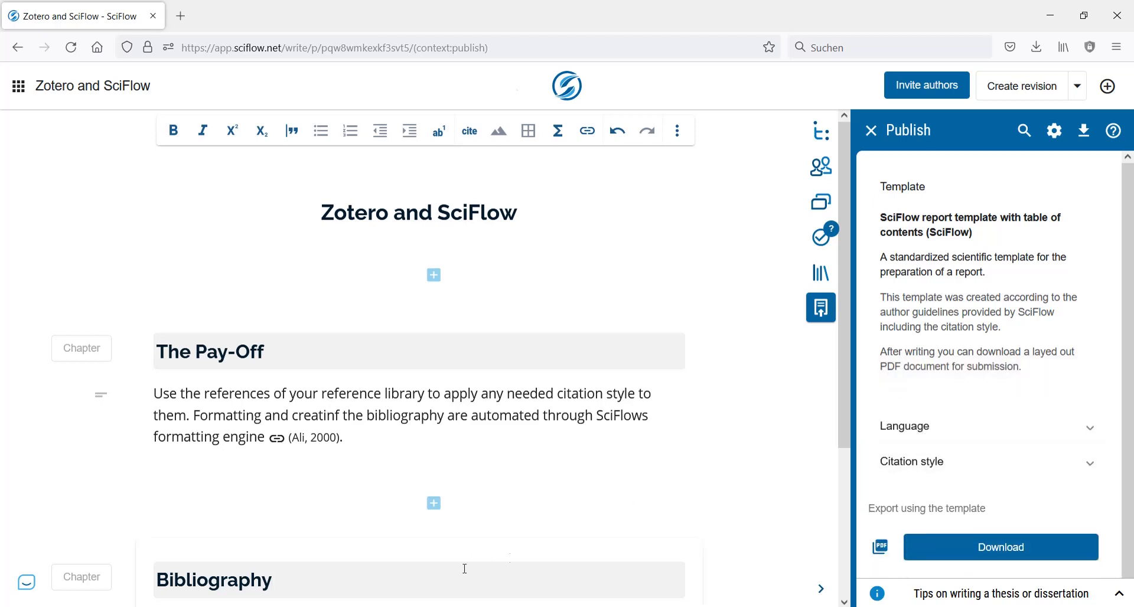
# - Export the document as a PDF using the SciFlow report template and review its citation and bibliography formatting
pyautogui.click(962, 549)
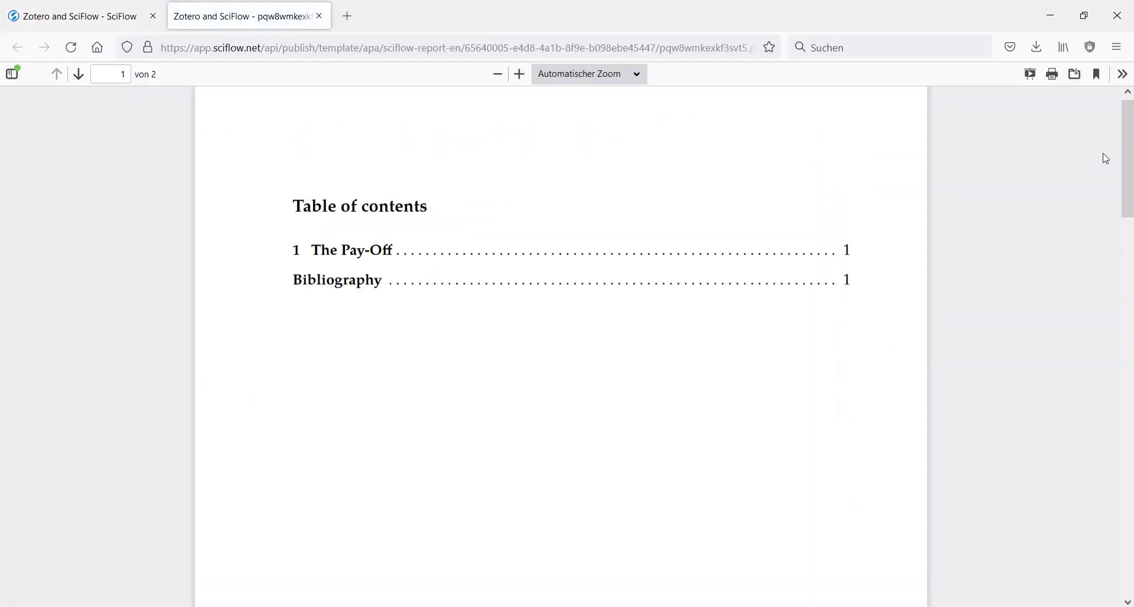
pyautogui.moveTo(1127, 144); pyautogui.dragTo(1122, 396)
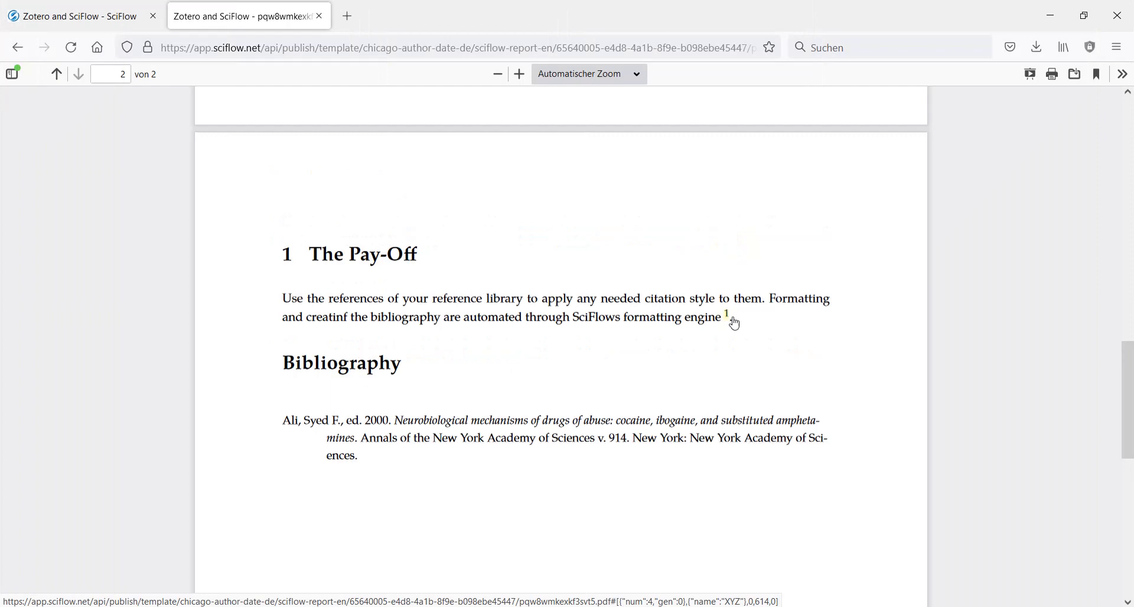
pyautogui.scroll(-5, 807, 329)
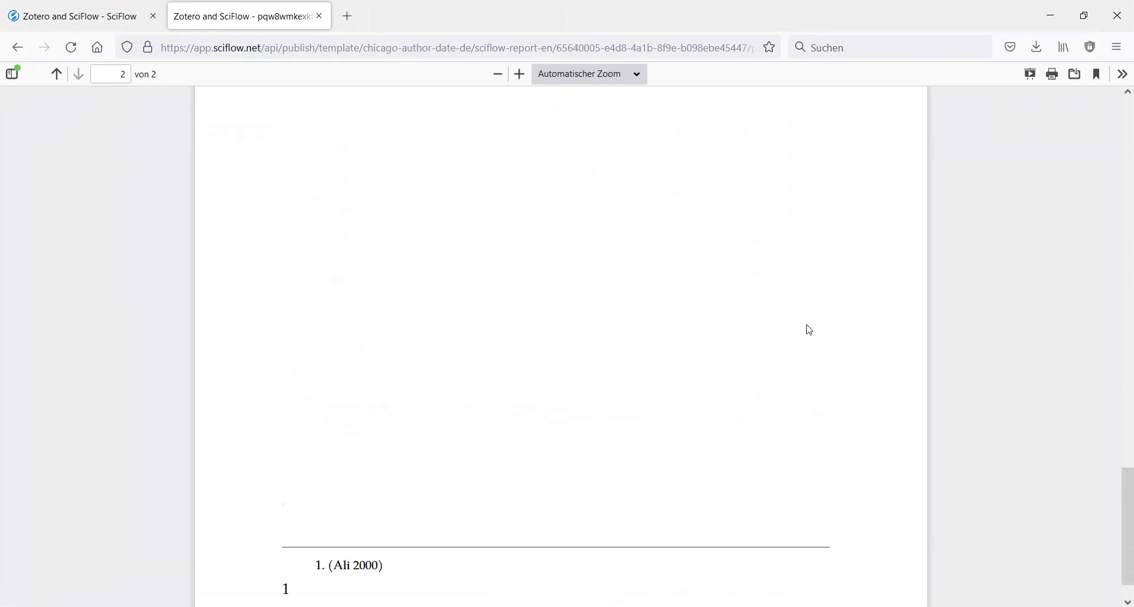
# - Return to the SciFlow document and review the Bibliography chapter's reference list
pyautogui.click(113, 22)
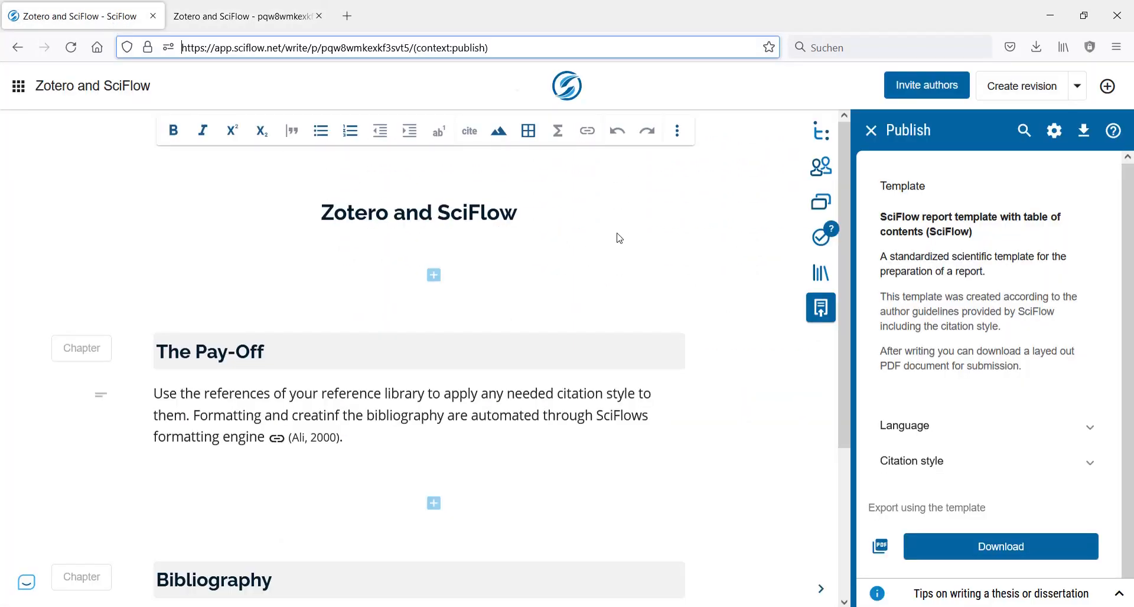
pyautogui.scroll(-3, 619, 236)
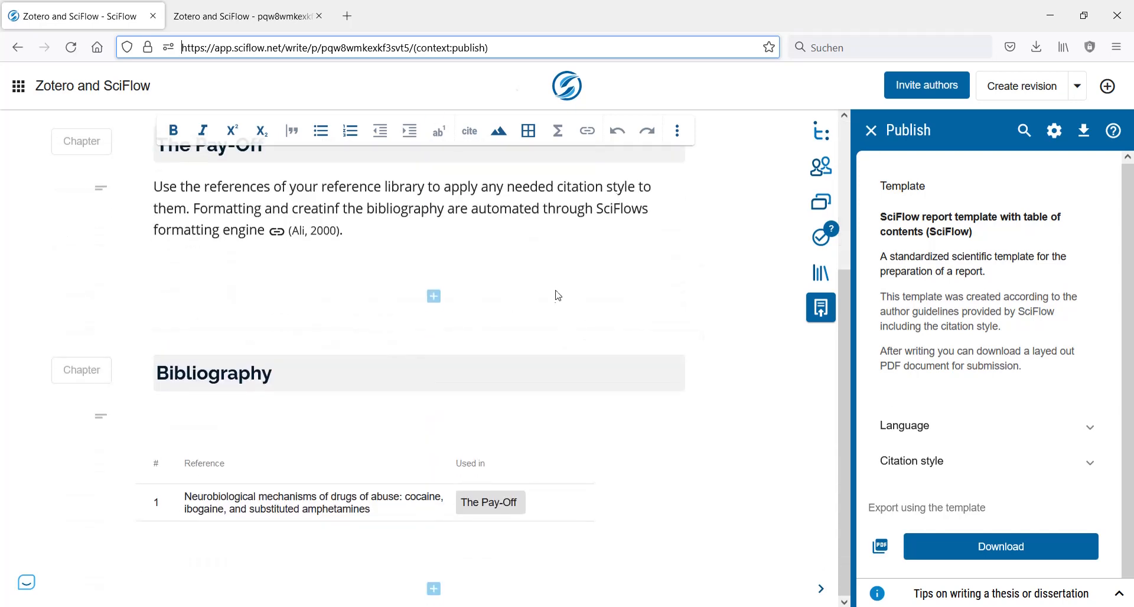
pyautogui.scroll(3, 558, 294)
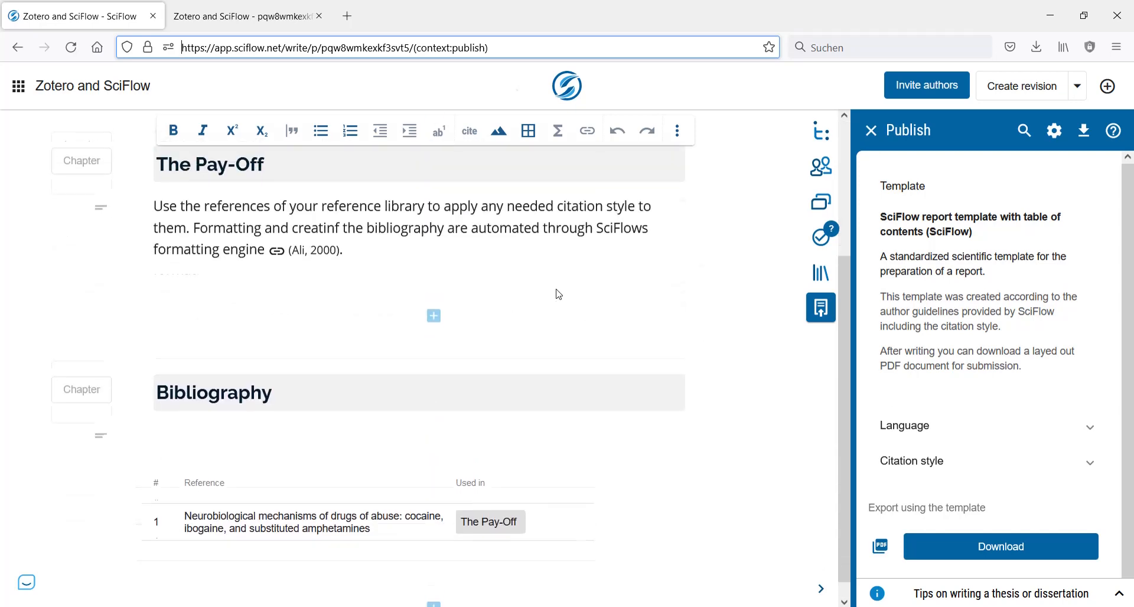